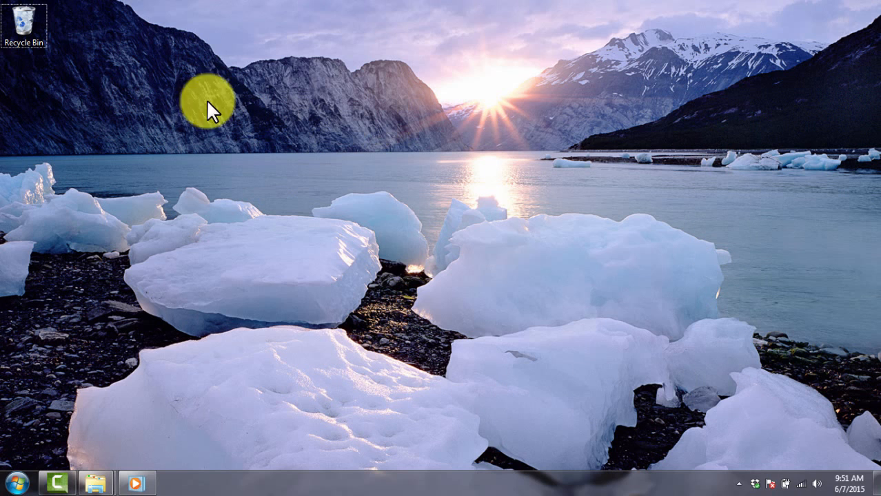
click(21, 22)
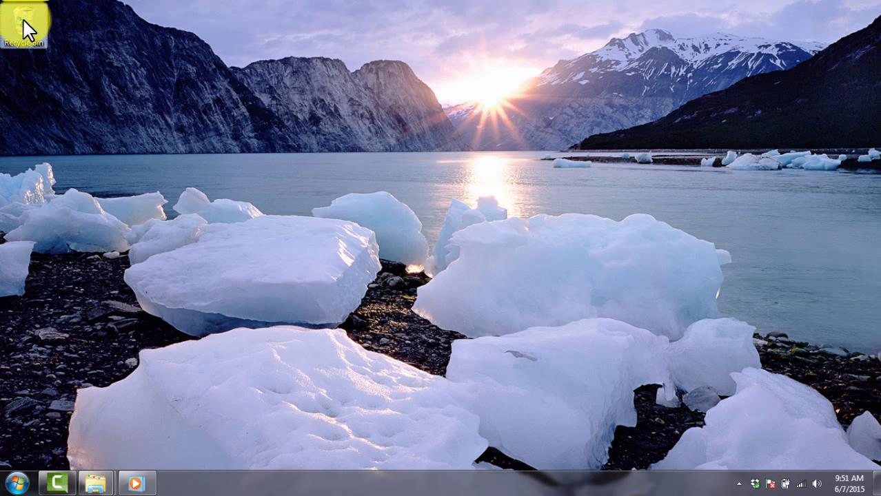
double_click(22, 20)
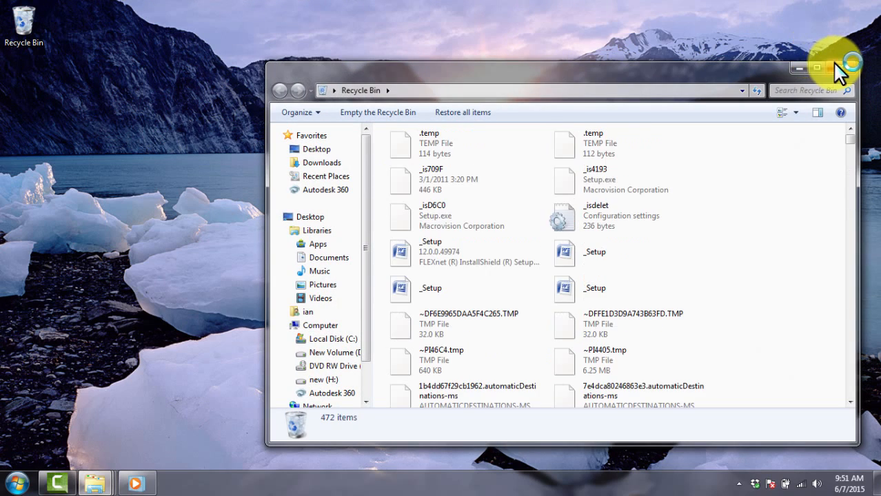
click(835, 62)
right_click(31, 26)
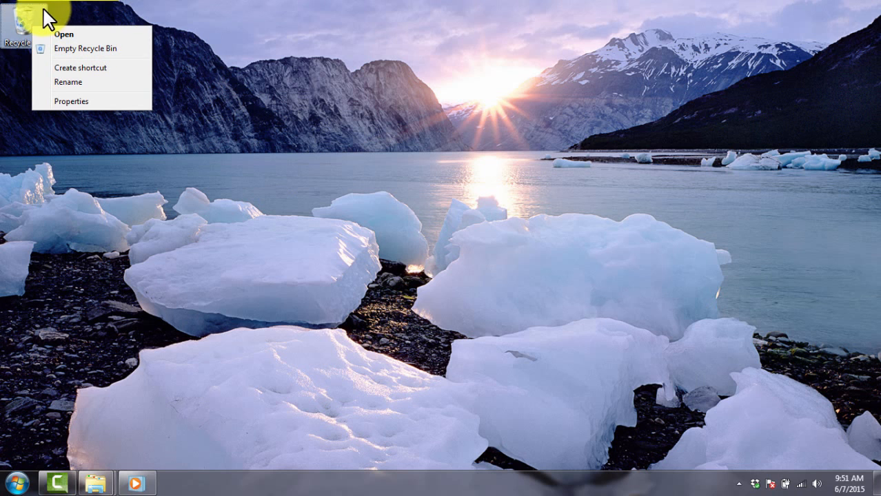
right_click(422, 153)
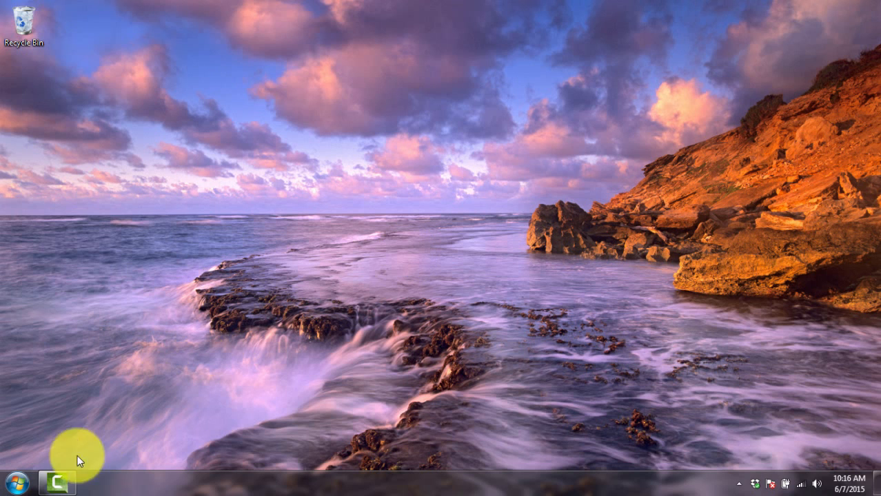
- Launch STAAD.Pro as administrator and reposition its new-model dialog
click(20, 483)
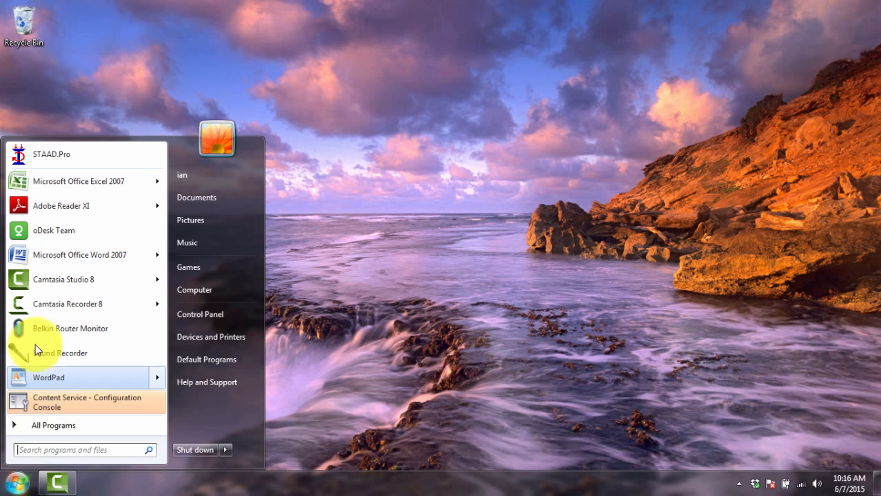
right_click(69, 165)
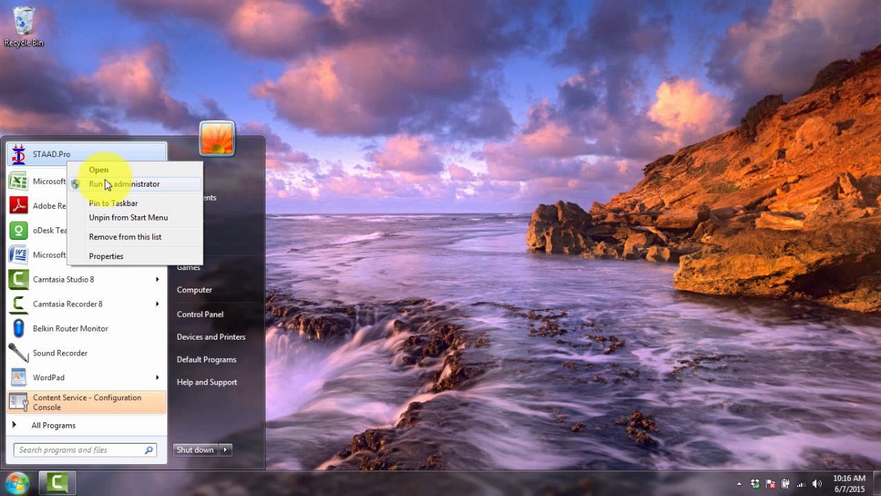
click(105, 181)
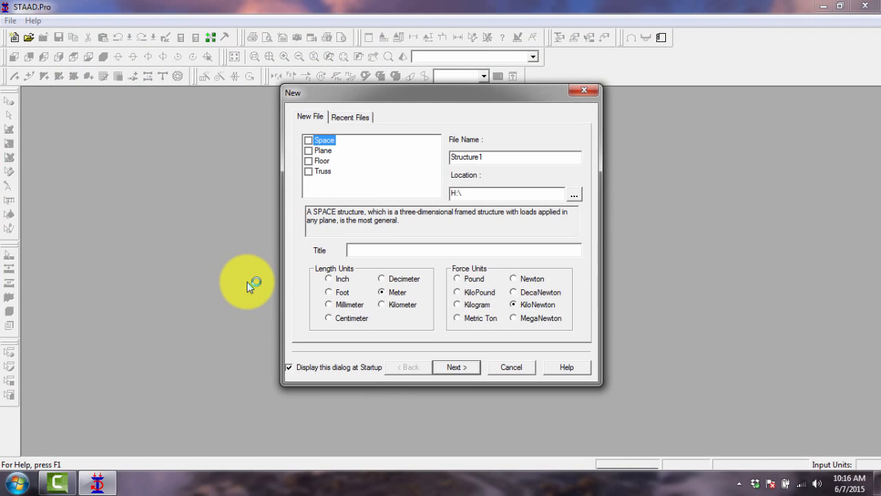
drag(407, 97, 410, 130)
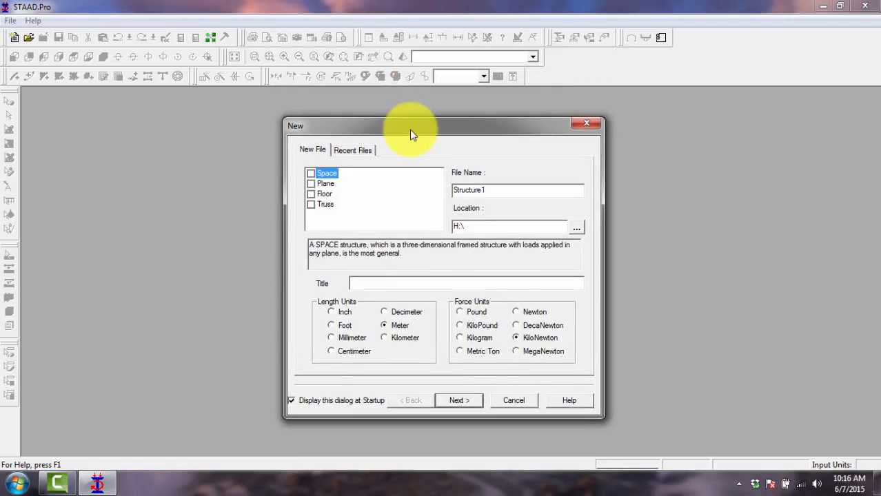
drag(410, 130, 407, 123)
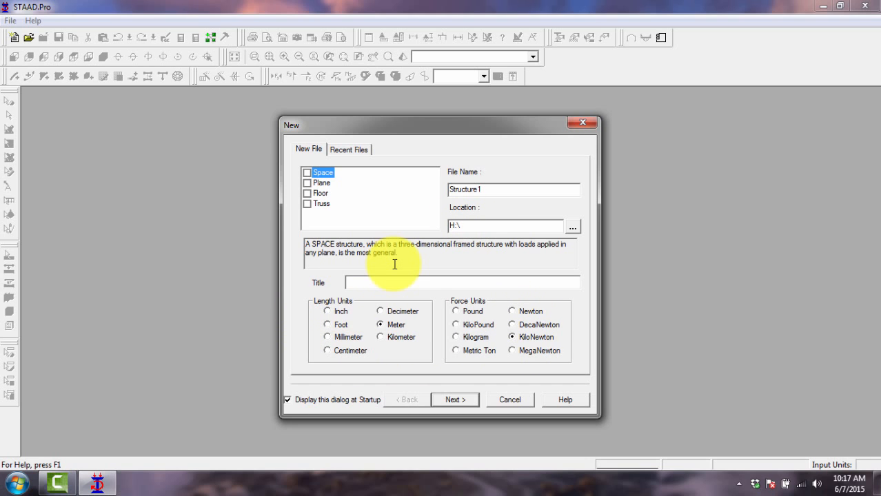
- Go through the descriptions of the Plane, Floor and Truss structure types, and set the new model's type to Space
click(307, 173)
click(308, 184)
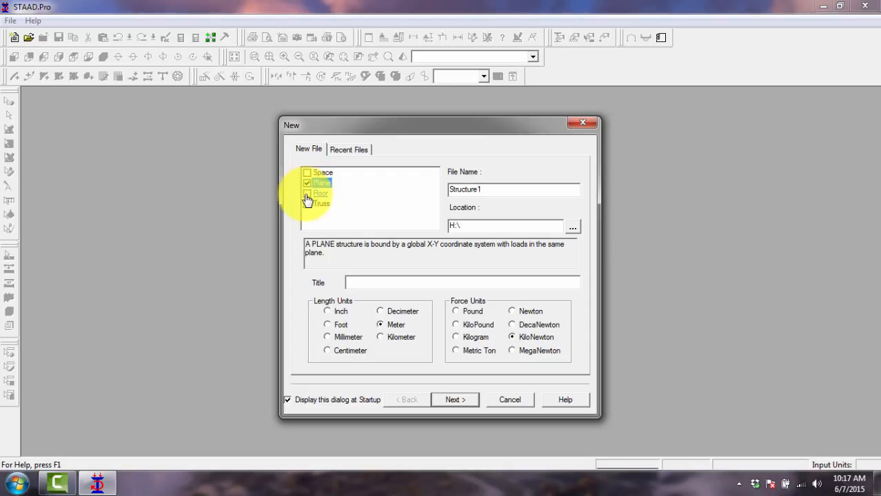
click(306, 194)
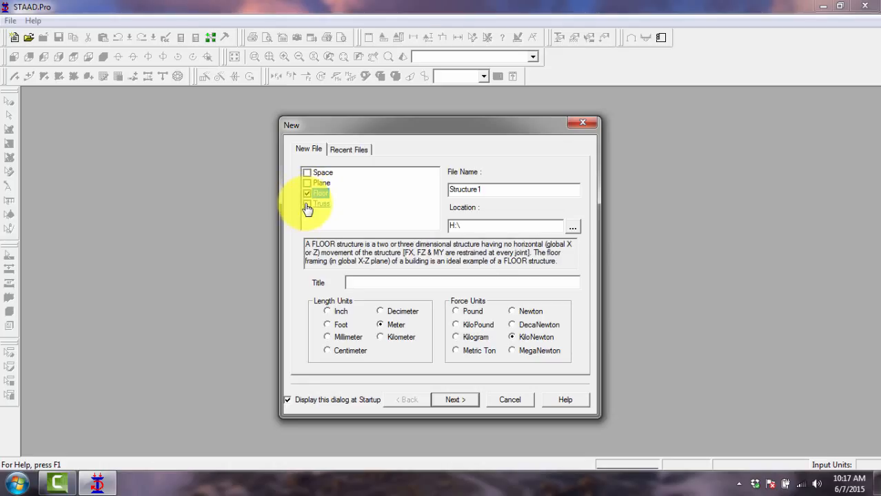
click(307, 205)
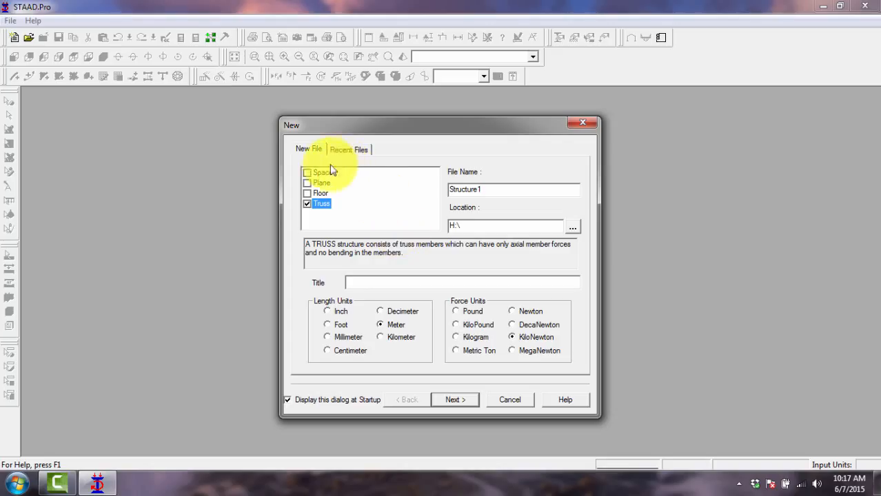
click(308, 174)
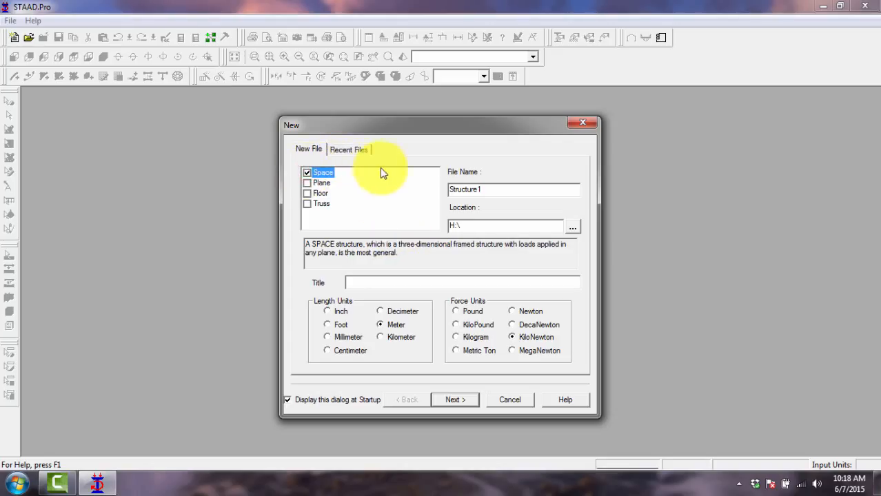
- Name the new model file Tutorial2015 and set its location to the folder H:\Staad Tutorial 2015
double_click(483, 189)
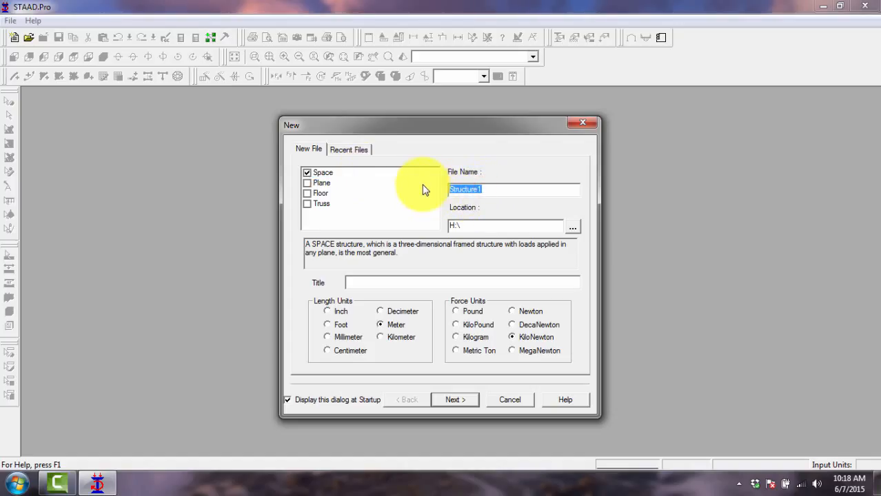
text(Tutorial2015)
click(500, 227)
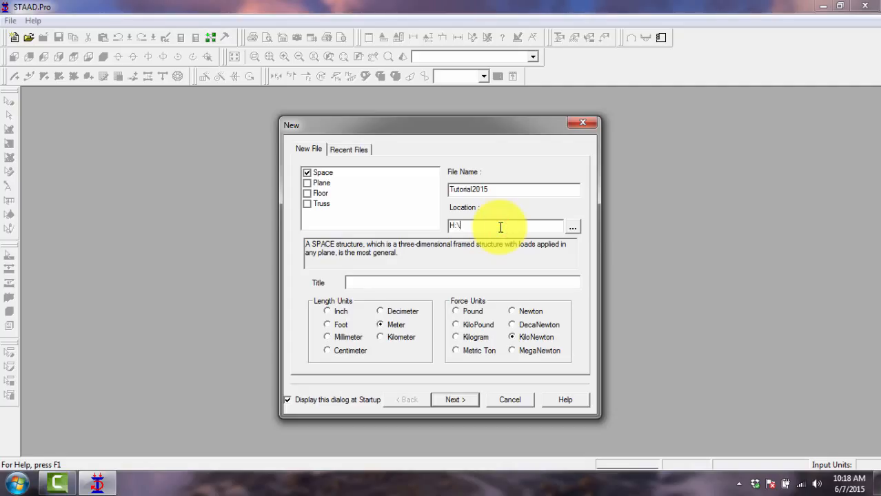
click(572, 226)
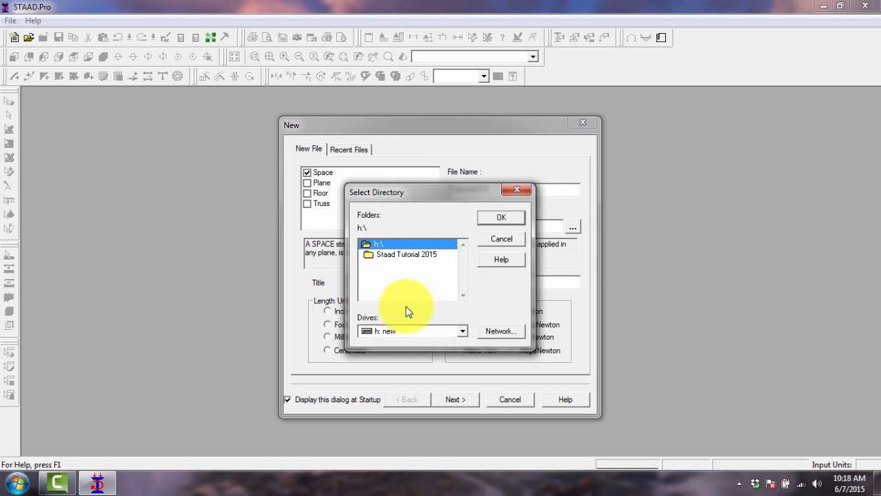
click(403, 330)
click(386, 375)
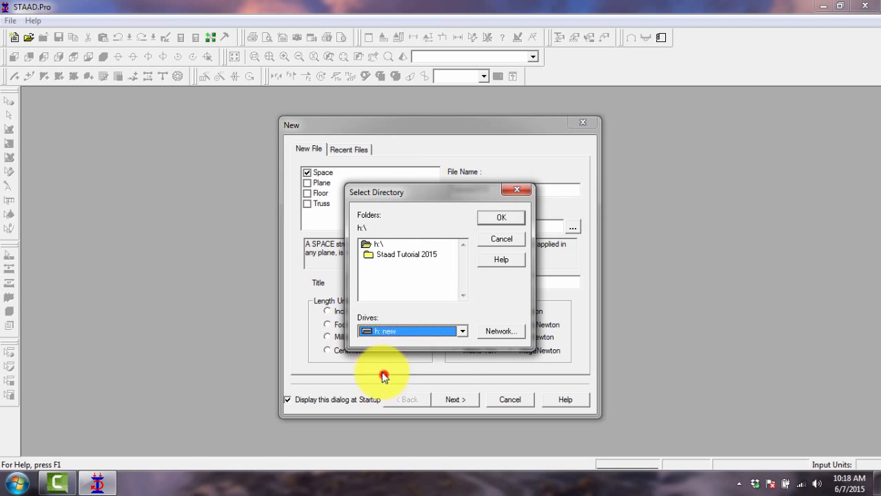
click(387, 255)
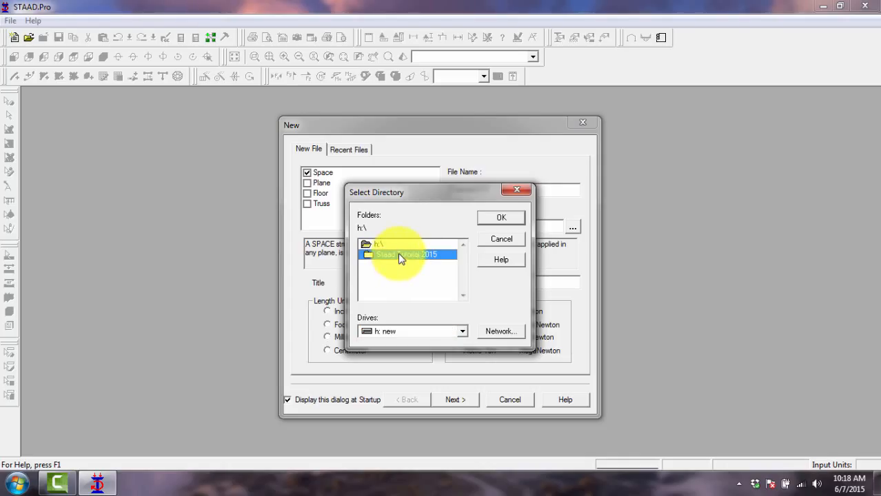
double_click(403, 256)
click(503, 218)
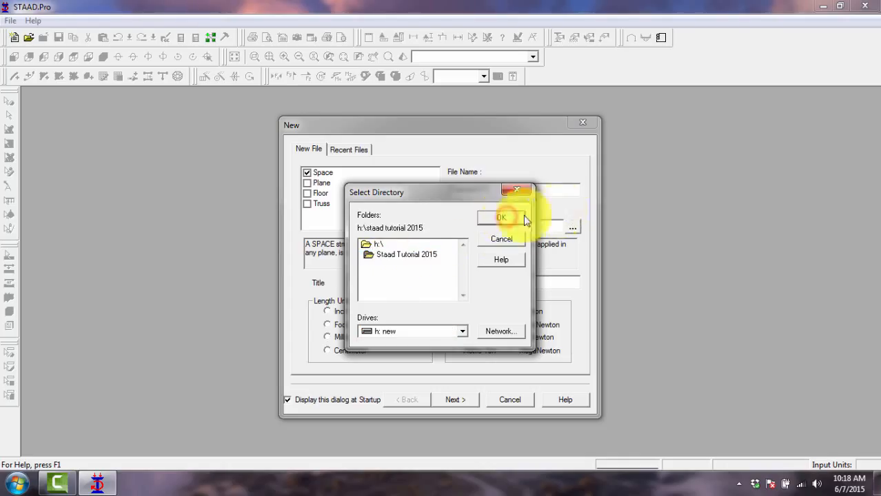
click(501, 219)
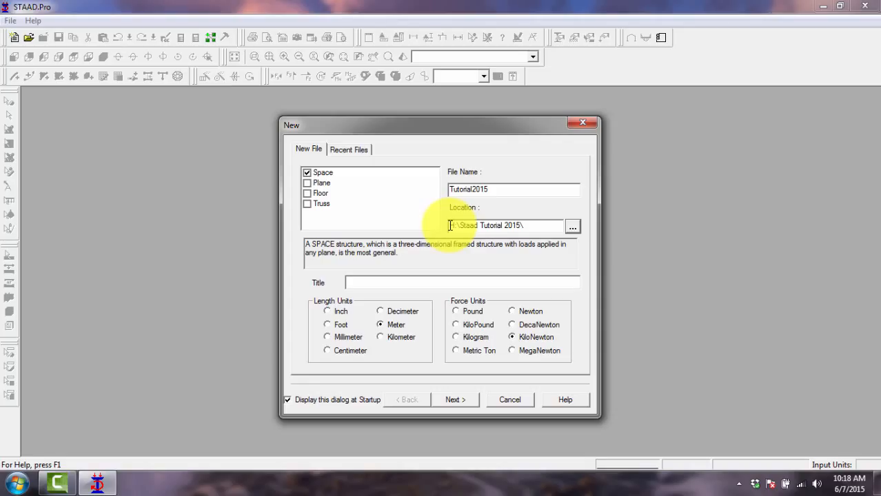
mouse_move(450, 225)
mouse_down()
mouse_move(529, 224)
mouse_move(448, 227)
mouse_up()
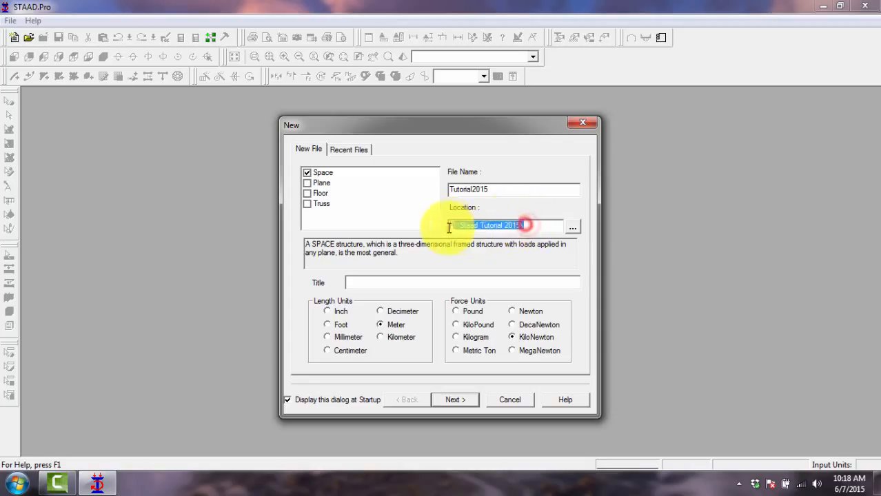
click(480, 223)
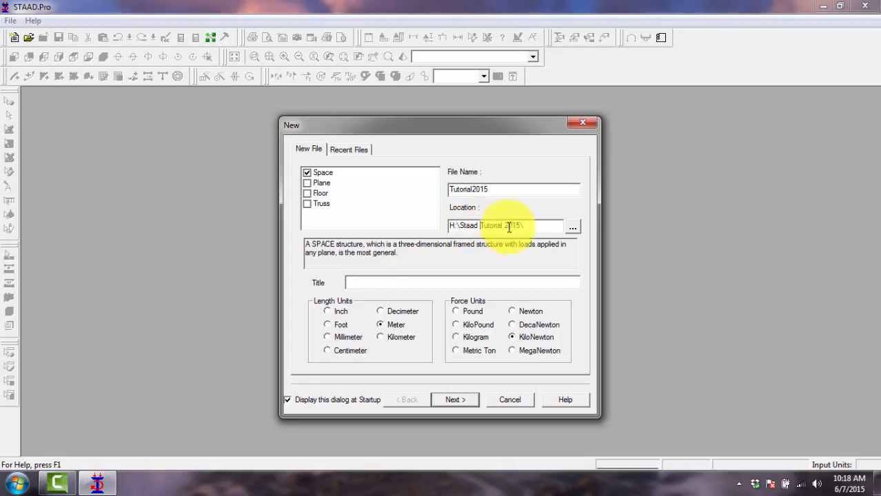
- Create the model without a title, keeping meter and kilonewton units and Add Beam as the starting mode
click(353, 283)
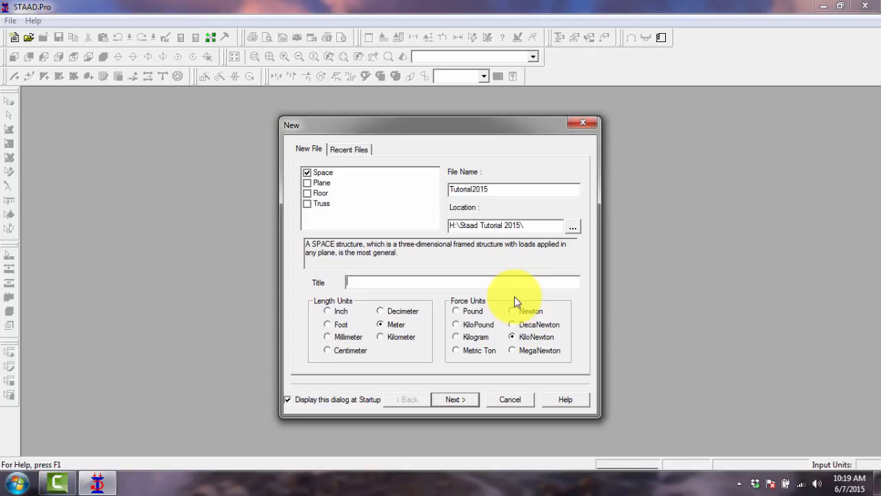
click(449, 399)
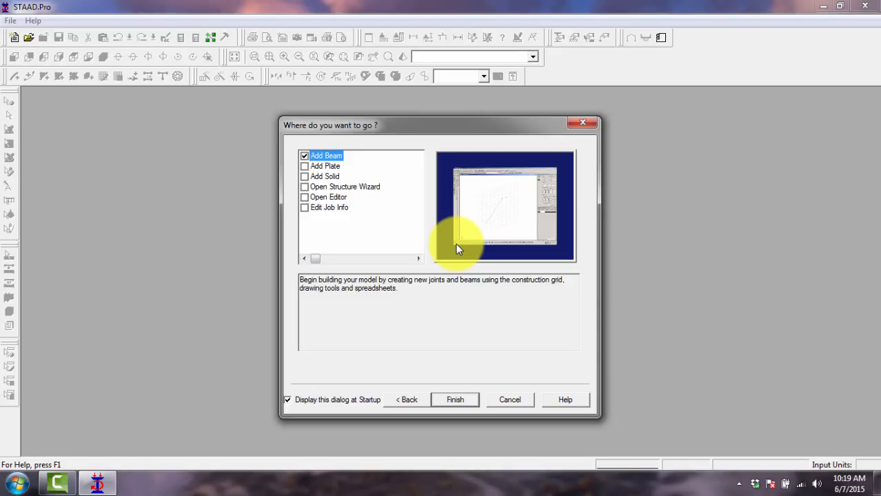
click(459, 401)
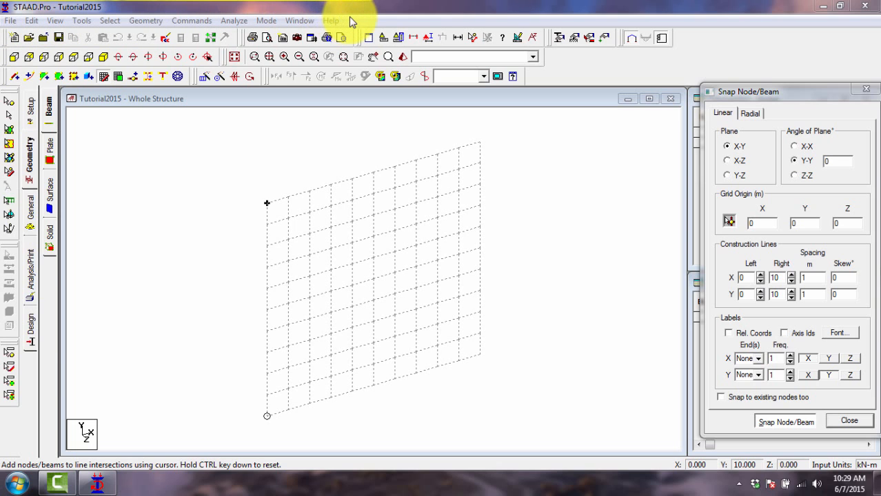
click(9, 21)
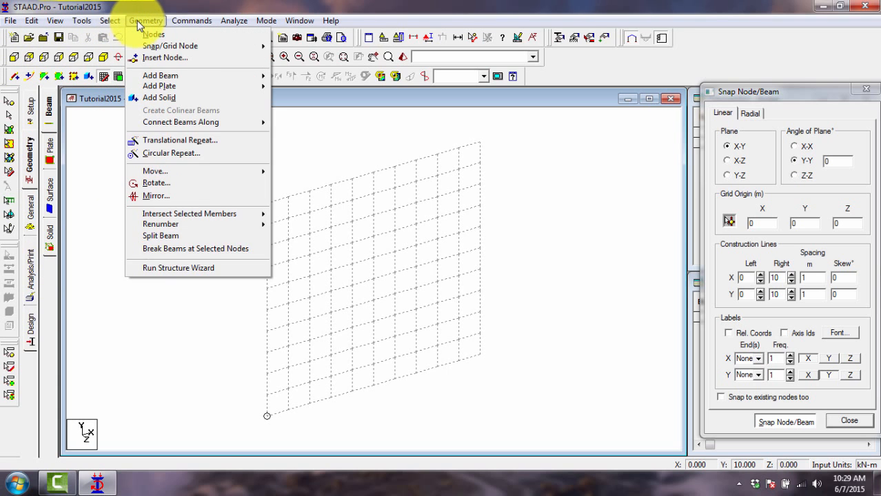
mouse_move(182, 25)
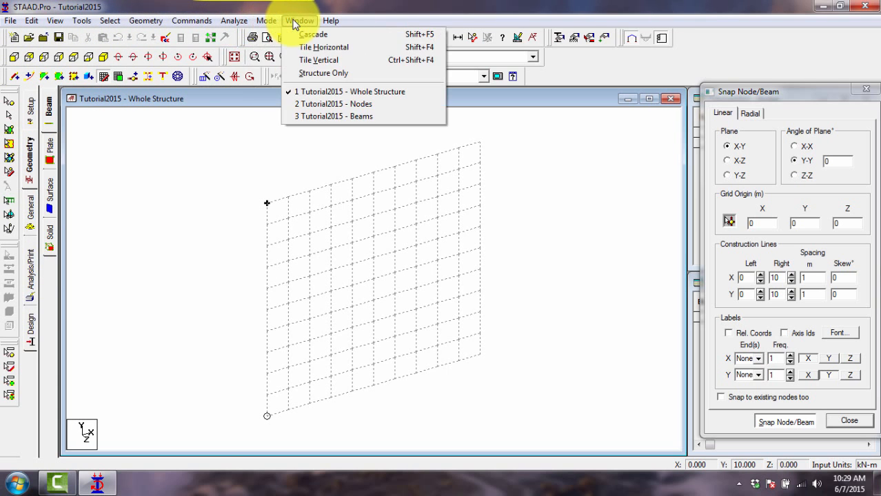
mouse_move(332, 23)
click(386, 14)
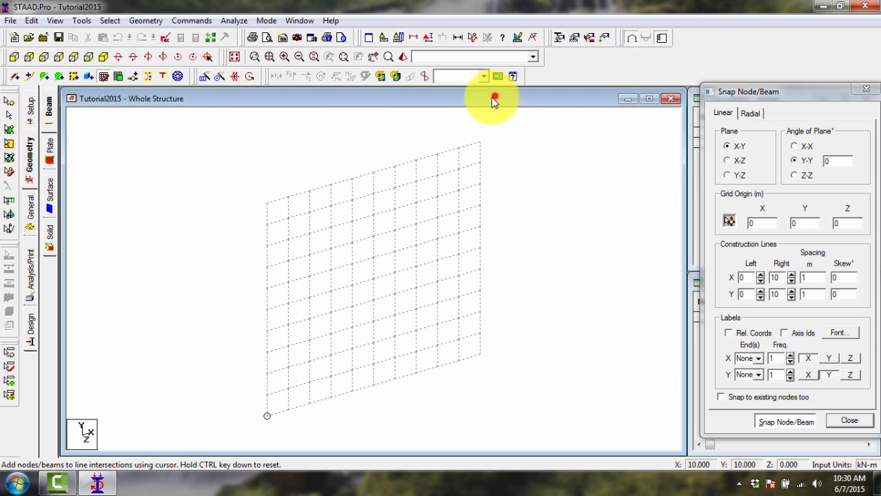
drag(495, 97, 490, 95)
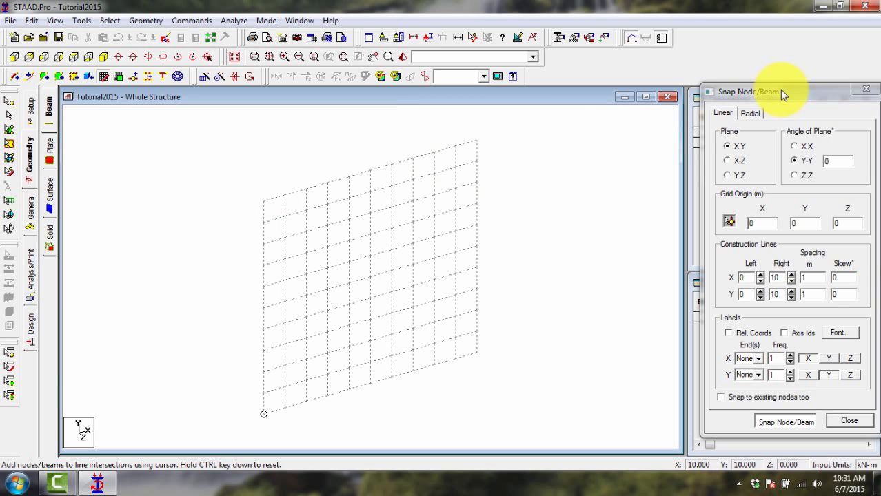
drag(780, 89, 774, 94)
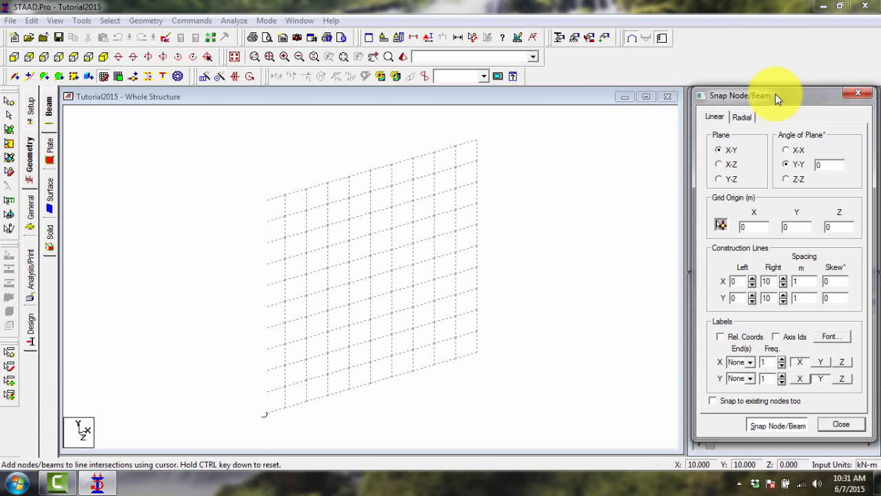
- View the job information in the Setup page, and return to the beam grid settings in the Geometry page
click(31, 169)
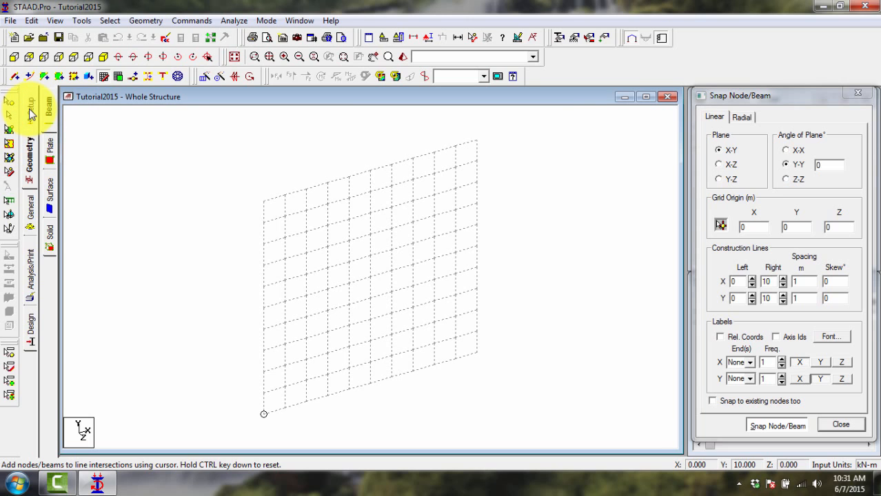
click(31, 111)
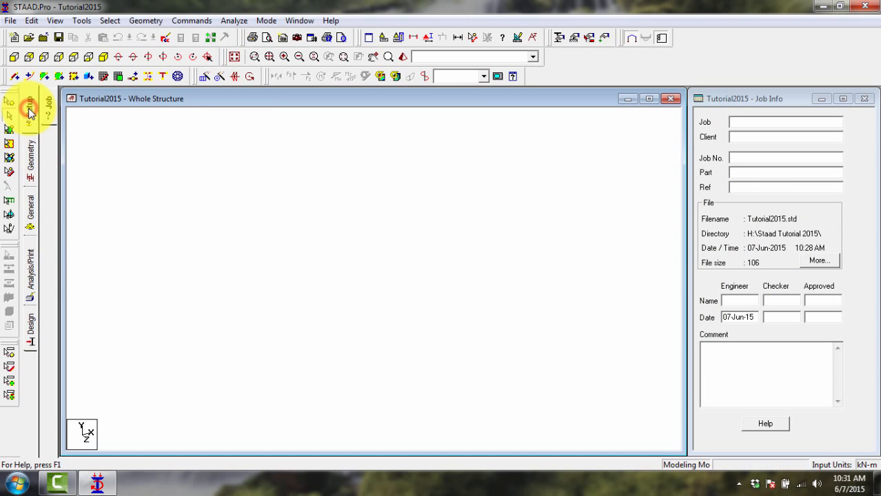
click(791, 102)
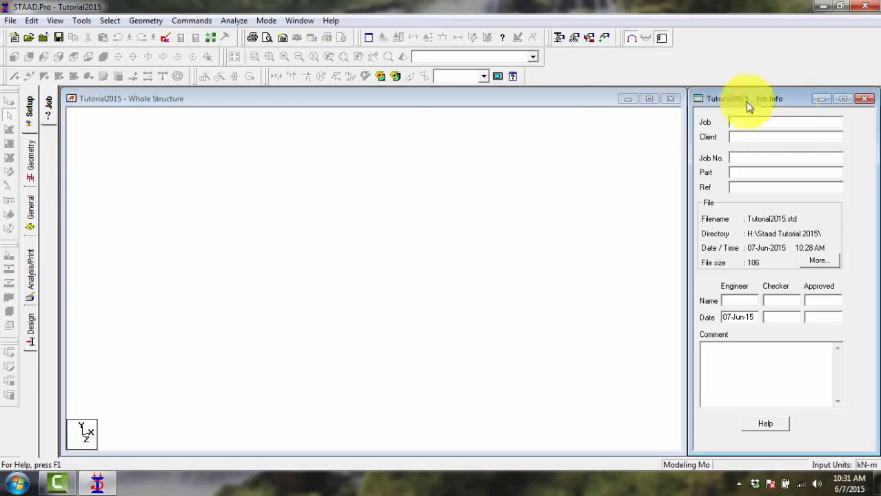
click(33, 163)
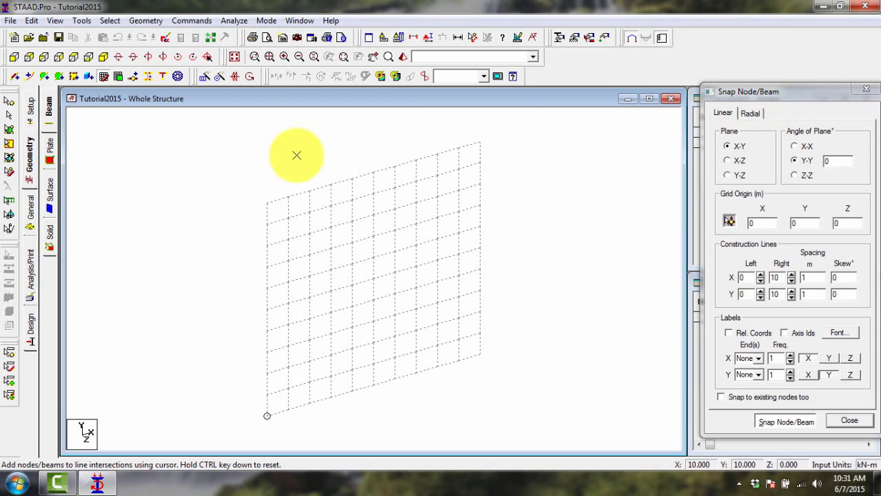
drag(780, 95, 770, 105)
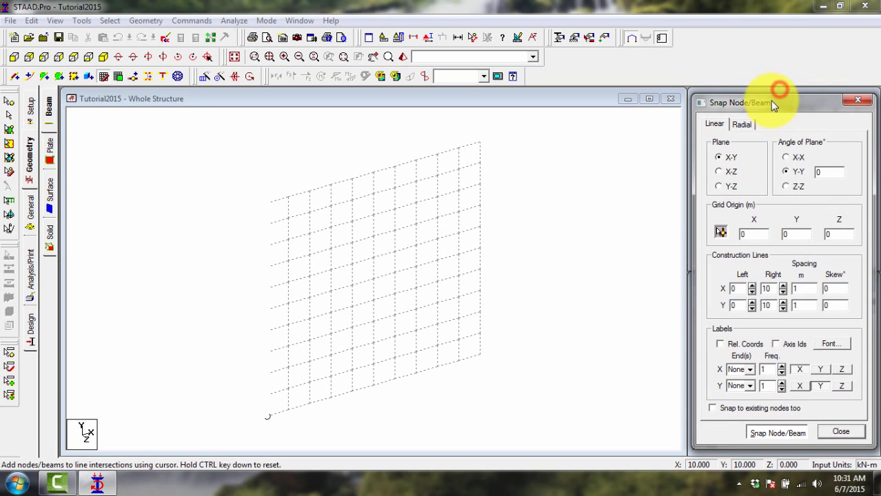
- View the plate snap grid settings in the Geometry page and reposition their dialog
click(31, 158)
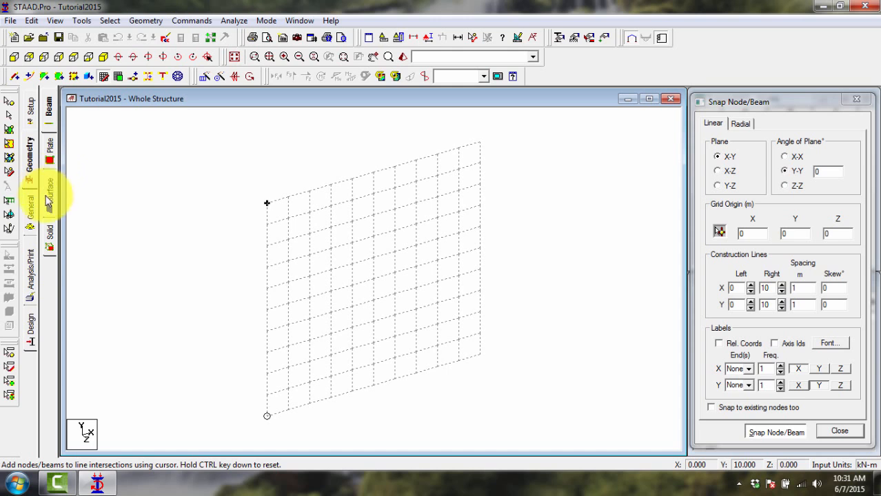
click(53, 143)
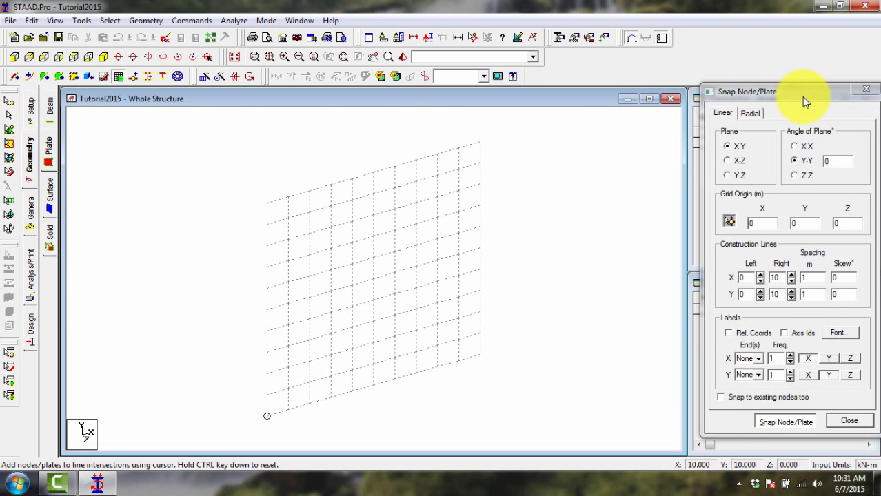
drag(802, 97, 795, 100)
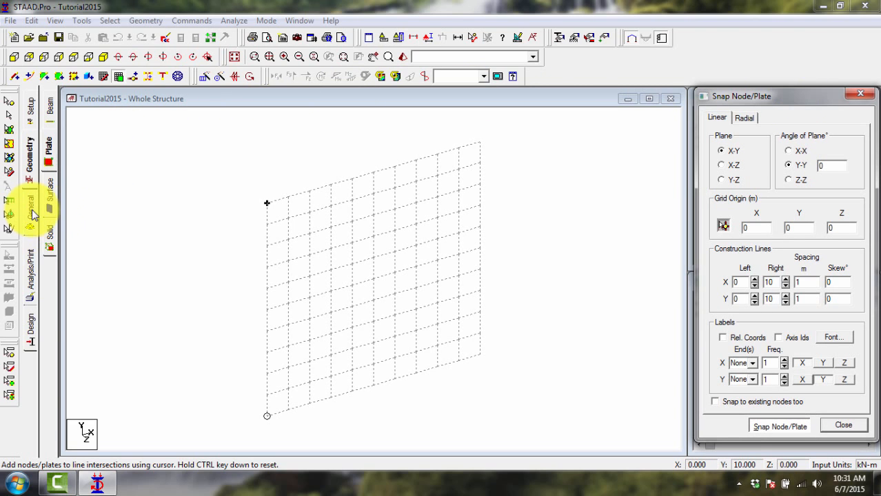
- View the section property and specification settings in the General page, and reposition the Specifications dialog
click(32, 212)
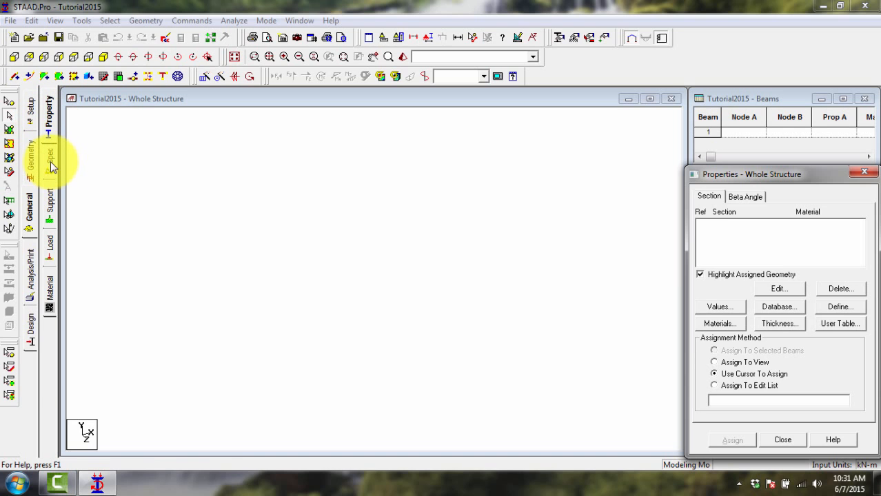
click(49, 157)
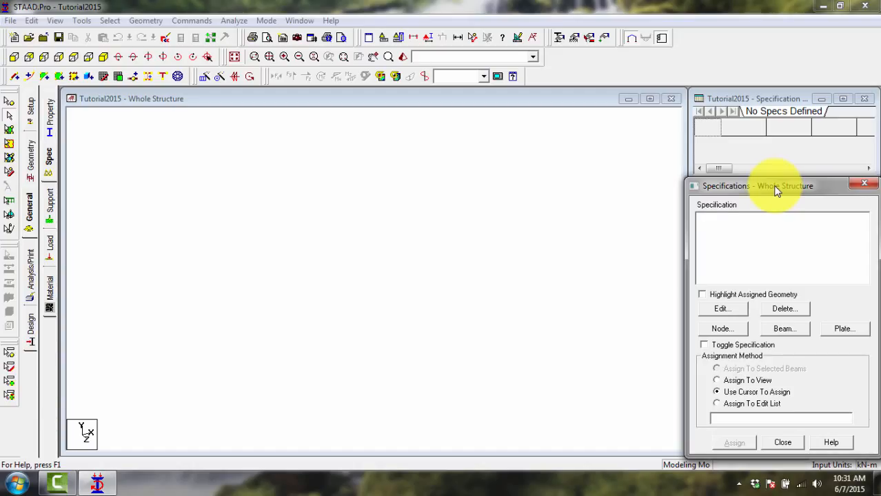
drag(774, 186, 780, 179)
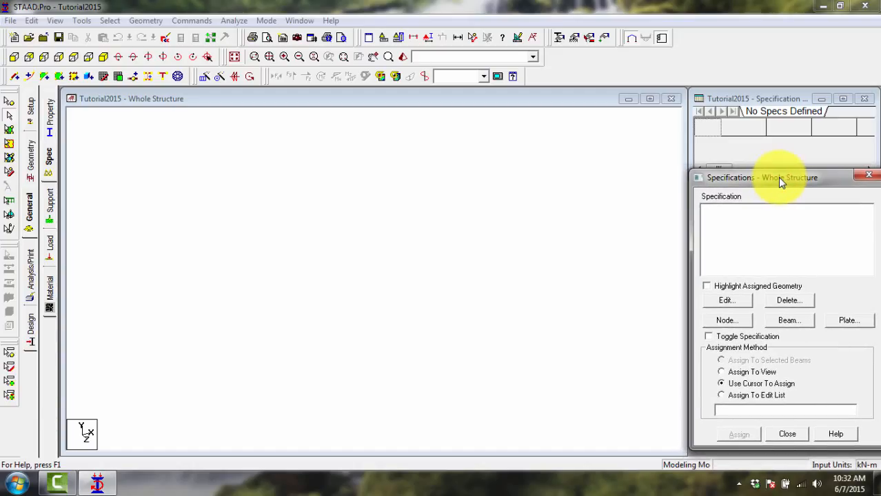